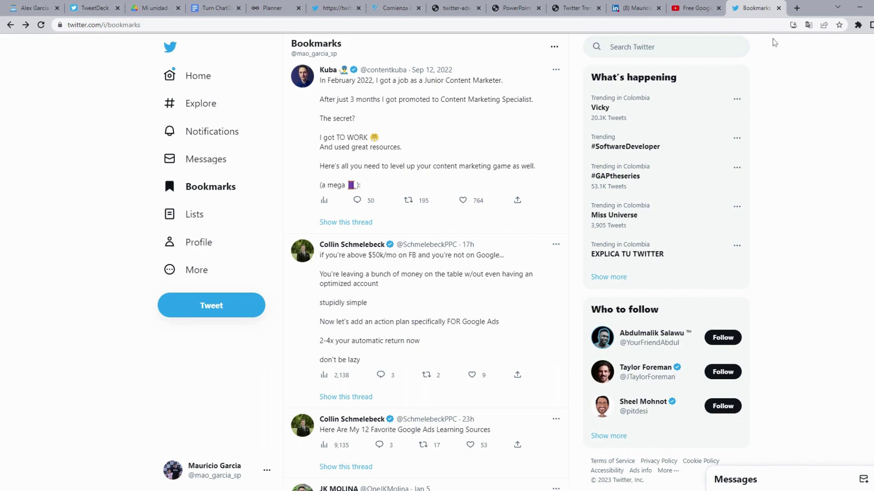
Step: Open TweetDeck at tweetdeck.twitter.com in a new Chrome tab
click(796, 8)
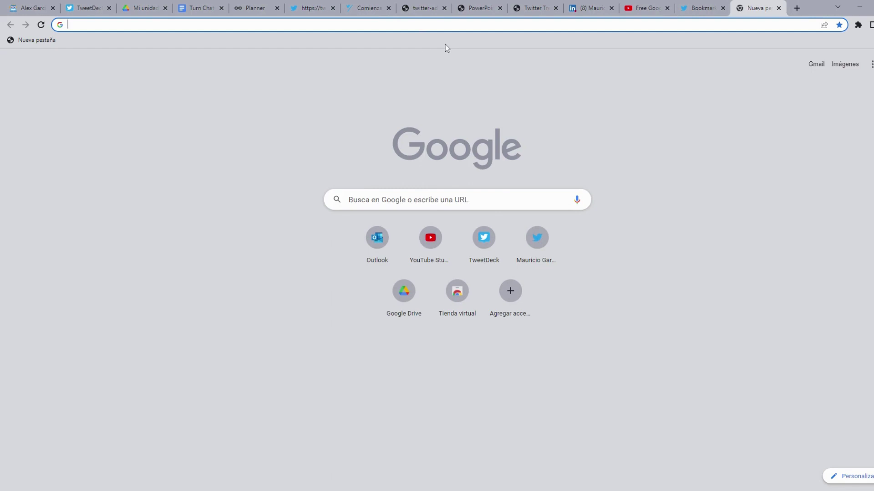
text(tweetdeck.twitter.com)
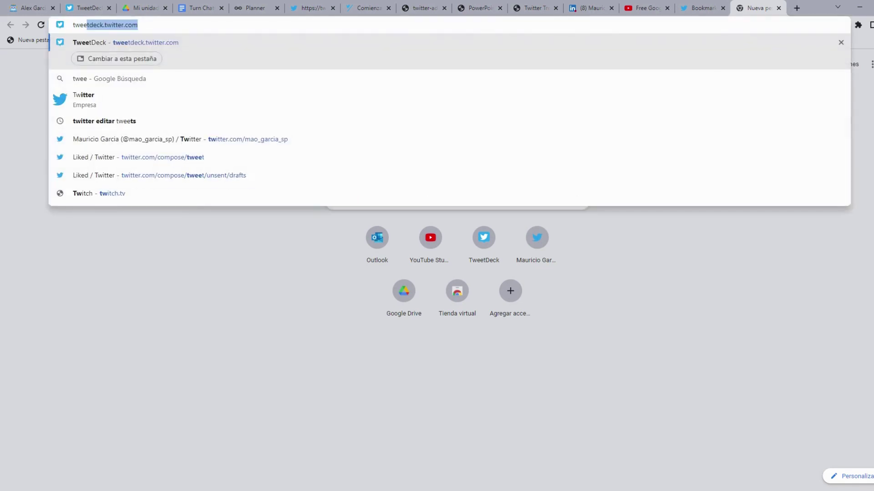
key(Right)
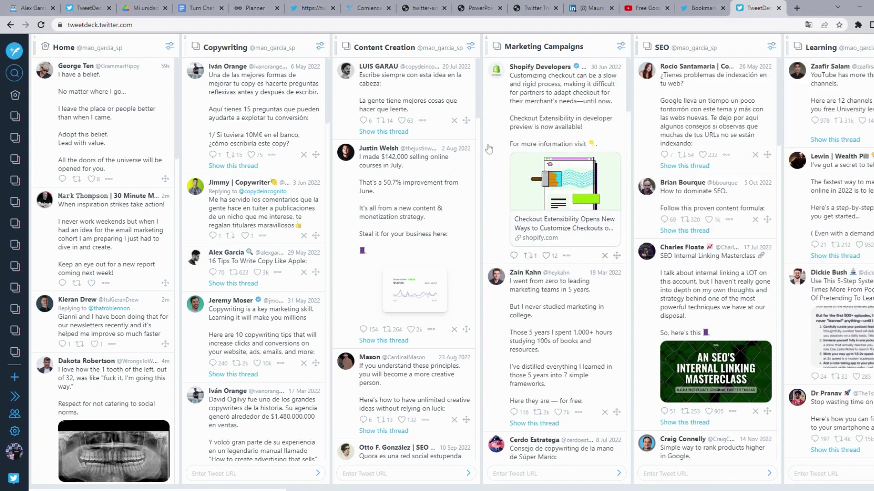
click(697, 5)
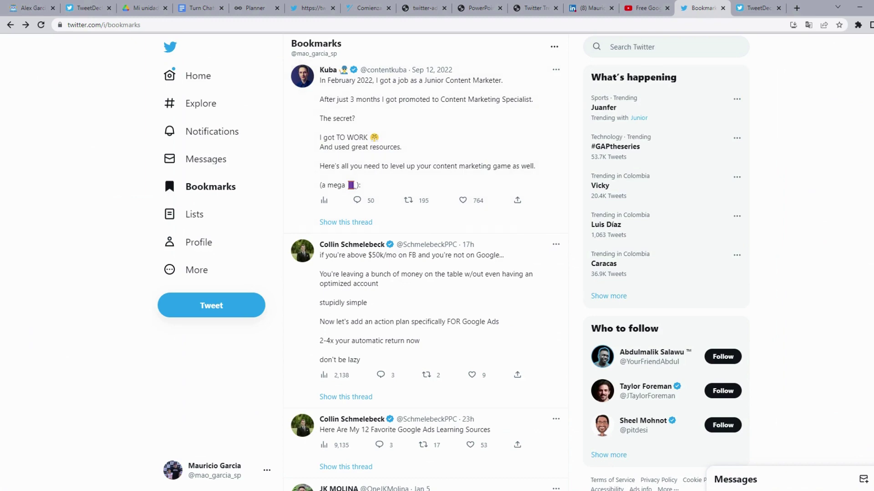
click(755, 12)
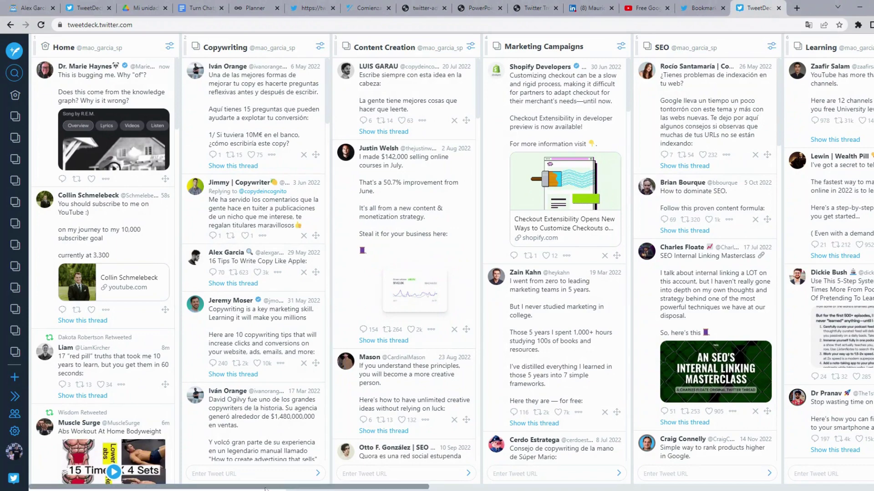
scroll(451, 260, right, 9)
scroll(450, 260, left, 5)
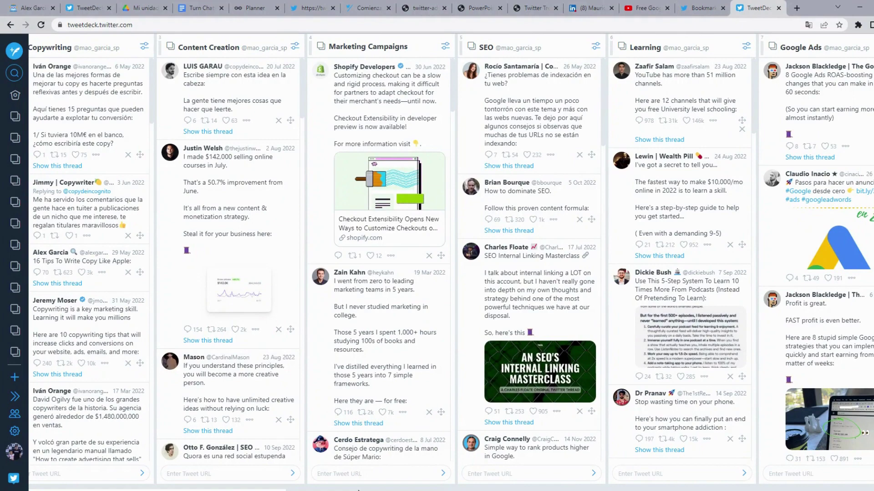
key(ctrl+a)
click(305, 384)
scroll(305, 384, down, 5)
drag(292, 490, 191, 490)
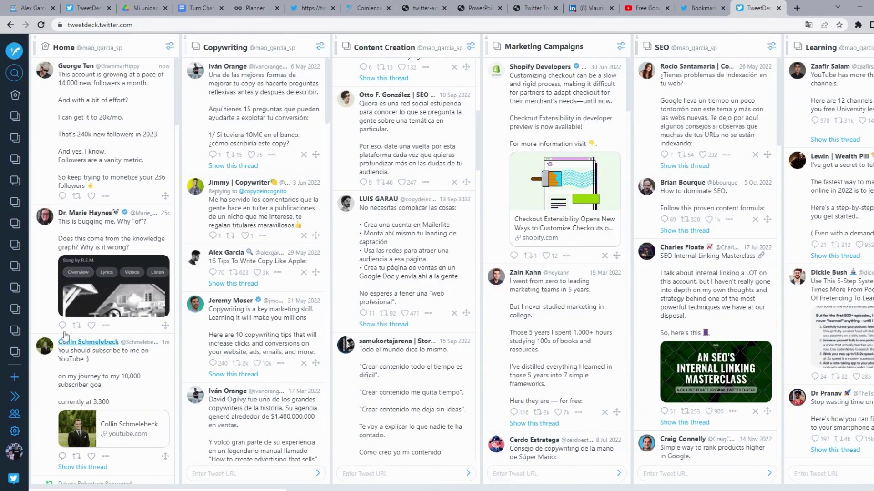
Step: Create a collection named 'YouTube' and add it as an empty column at the dashboard's end
click(15, 379)
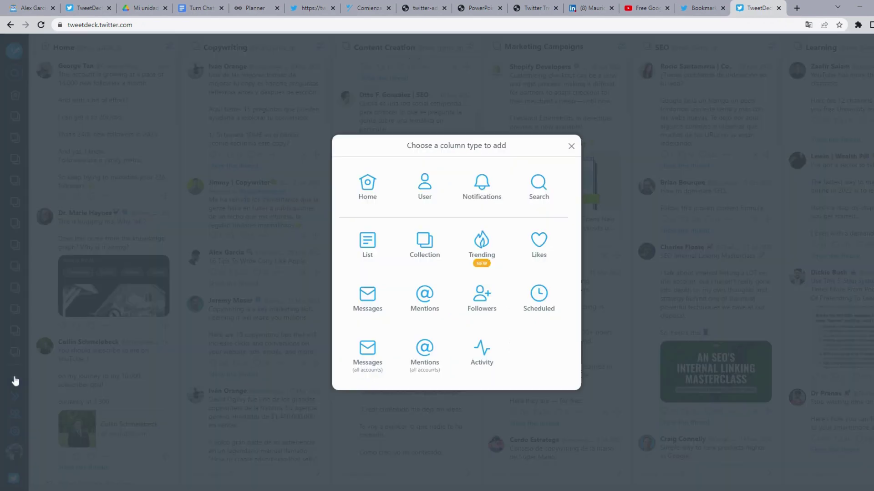
click(431, 250)
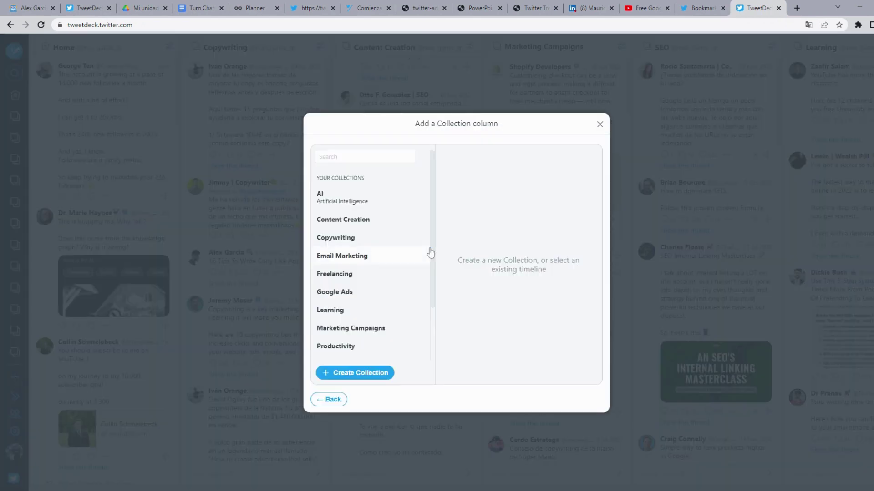
scroll(388, 217, down, 1)
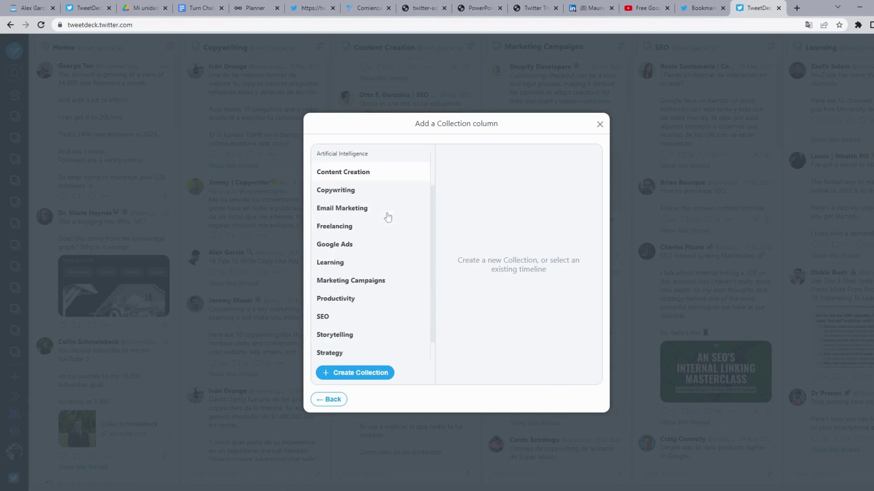
scroll(388, 217, down, 1)
scroll(389, 305, up, 2)
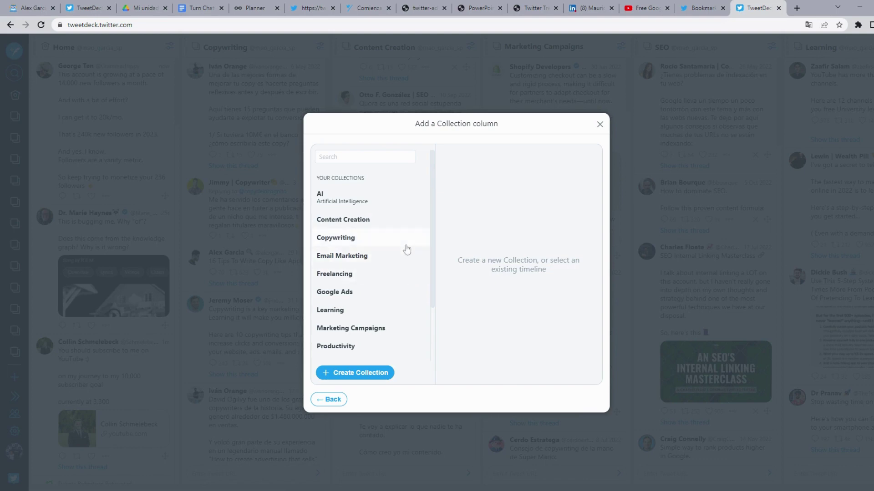
scroll(403, 249, down, 2)
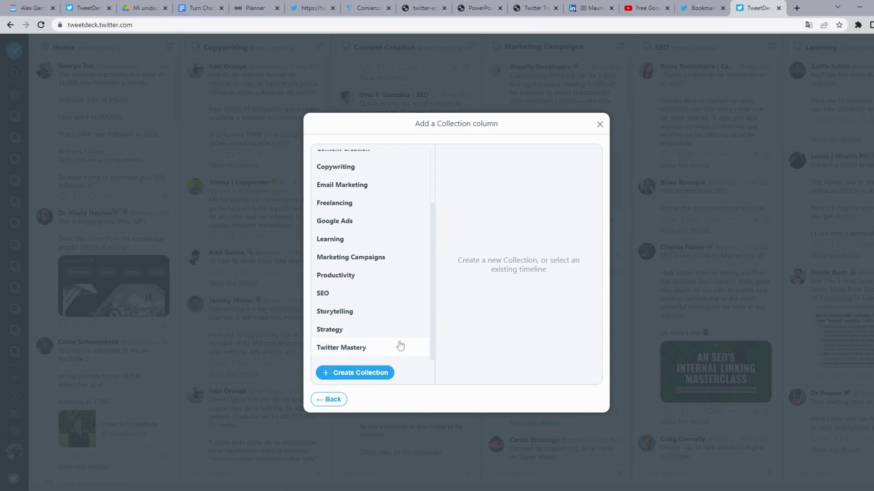
click(371, 377)
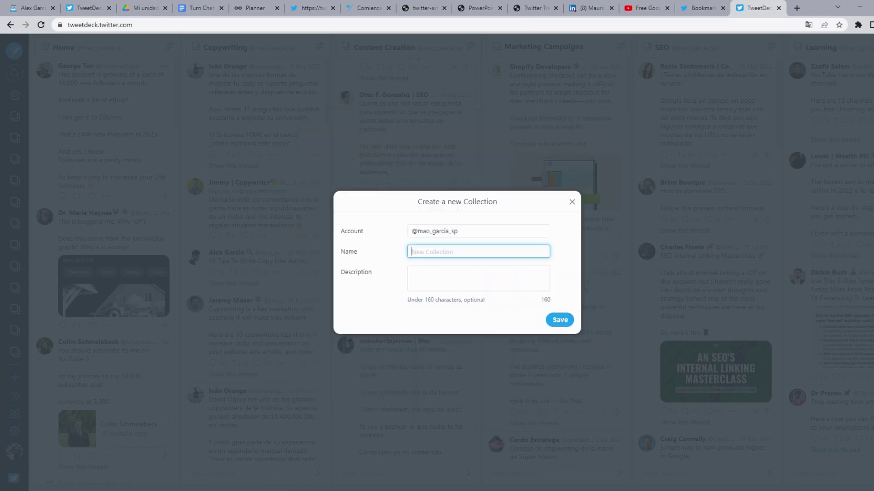
text(YouTube)
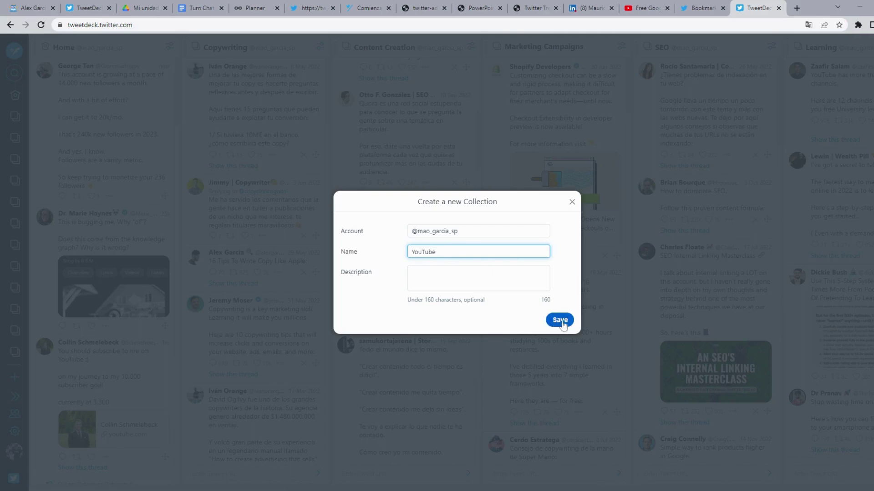
click(560, 320)
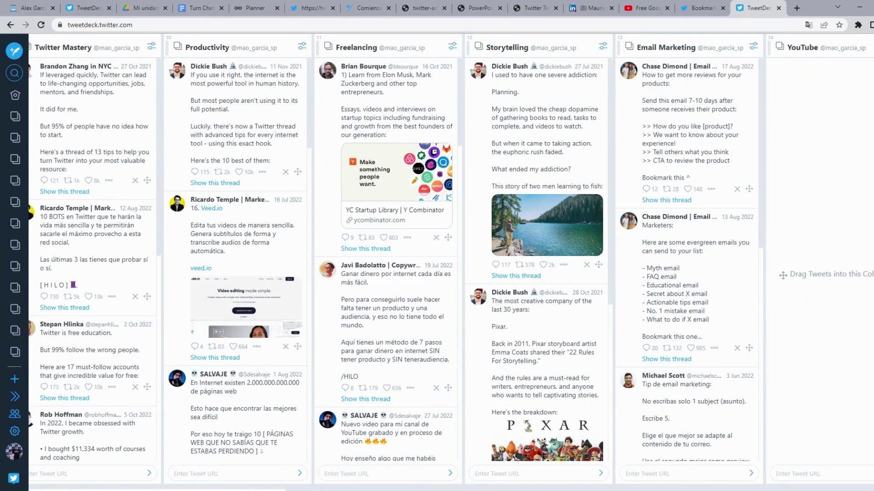
Step: Copy the link to the bookmarked tweet about 38,000,000 YouTube channels from Twitter Bookmarks
drag(826, 488, 828, 488)
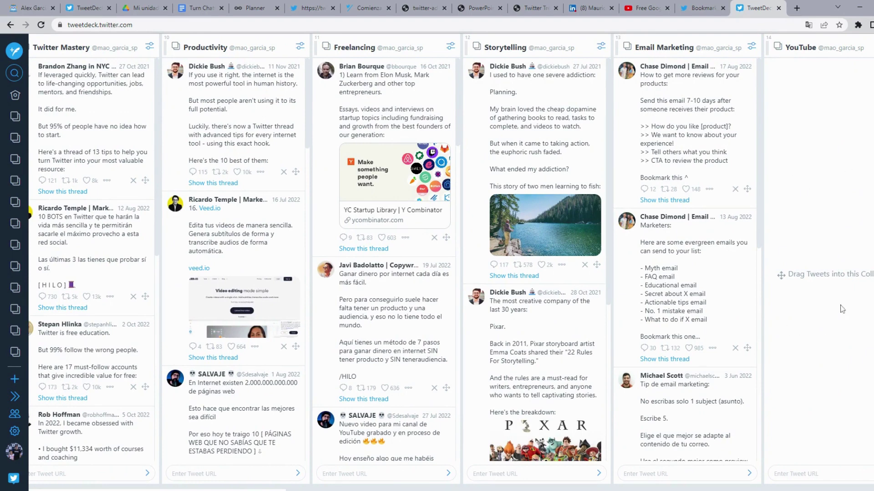
click(699, 9)
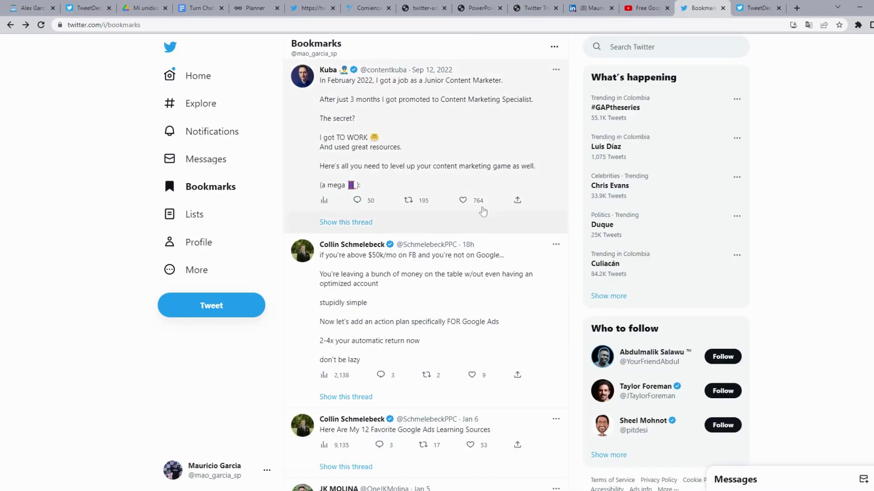
scroll(385, 190, down, 10)
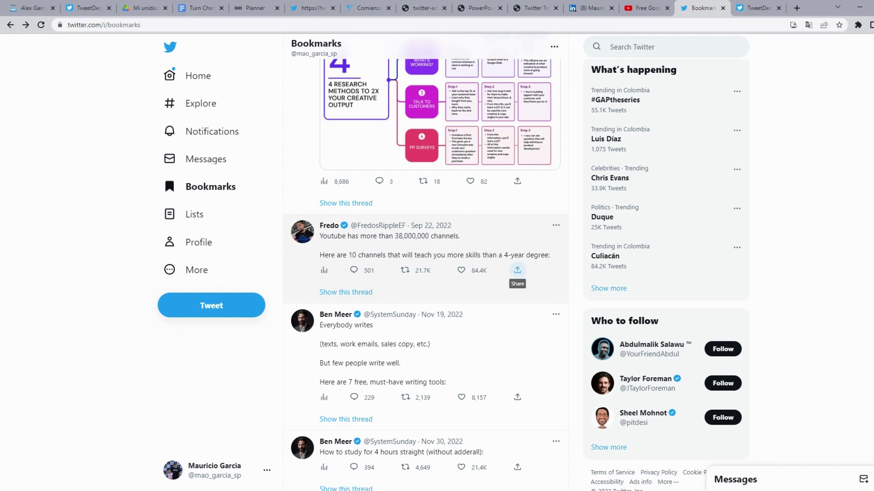
click(517, 270)
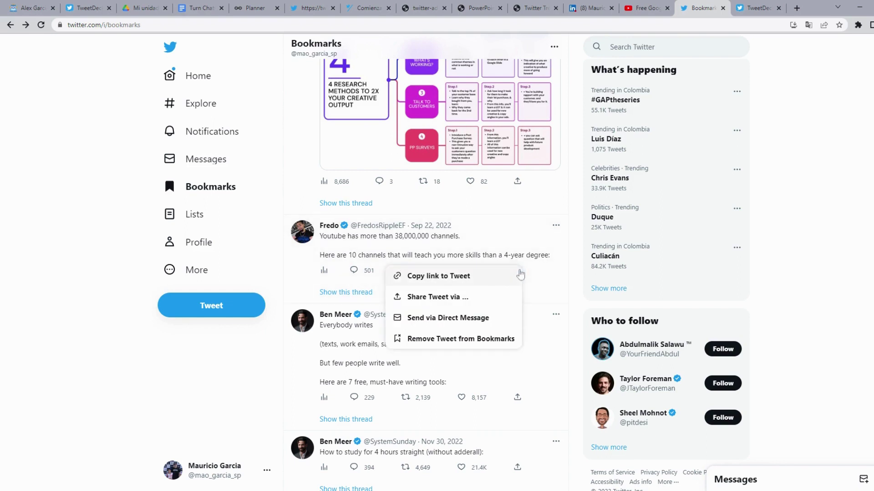
click(446, 278)
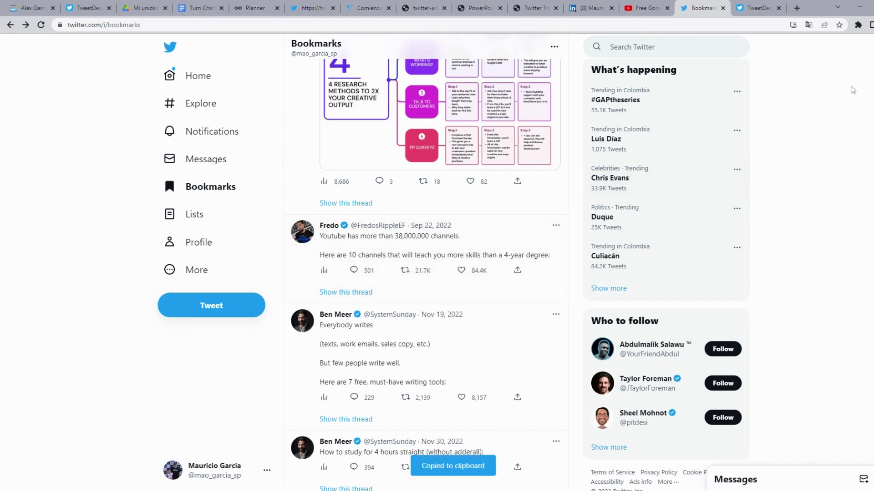
click(752, 8)
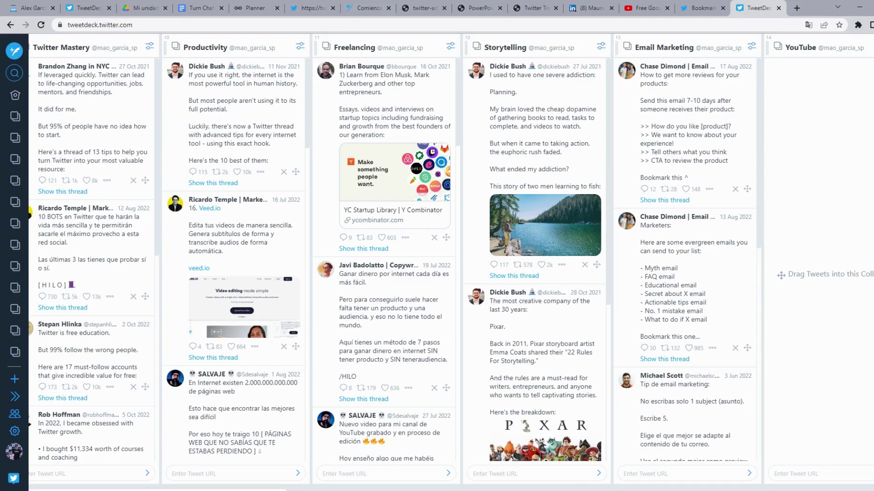
Step: Paste the copied link into the YouTube column to add the 38,000,000 channels tweet
click(794, 474)
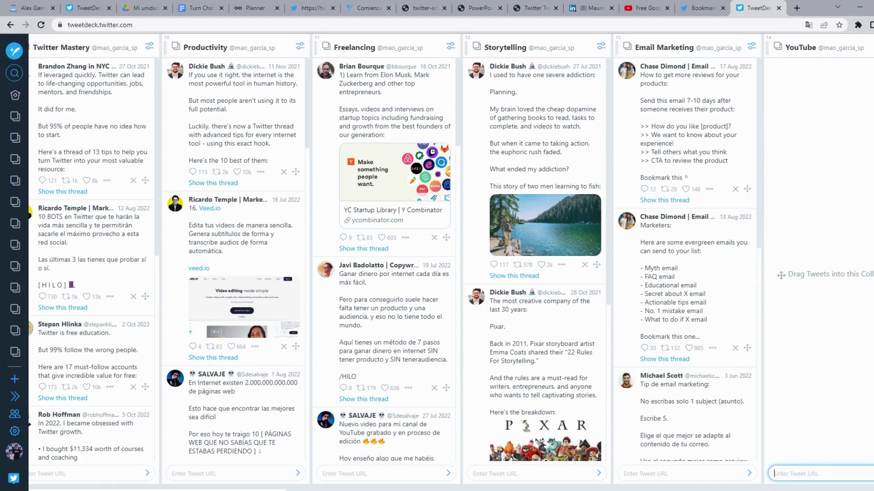
key(ctrl+v)
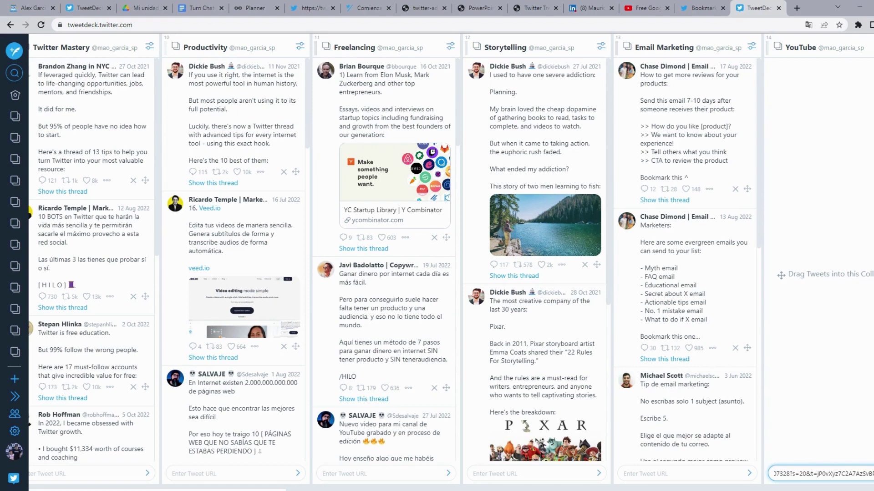
key(Return)
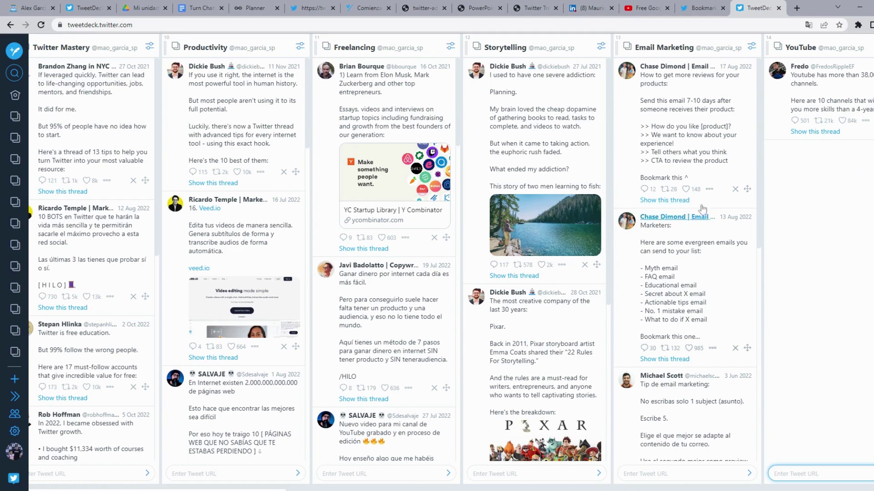
Step: Copy the link to the top bookmarked tweet about becoming a Content Marketing Specialist
click(703, 7)
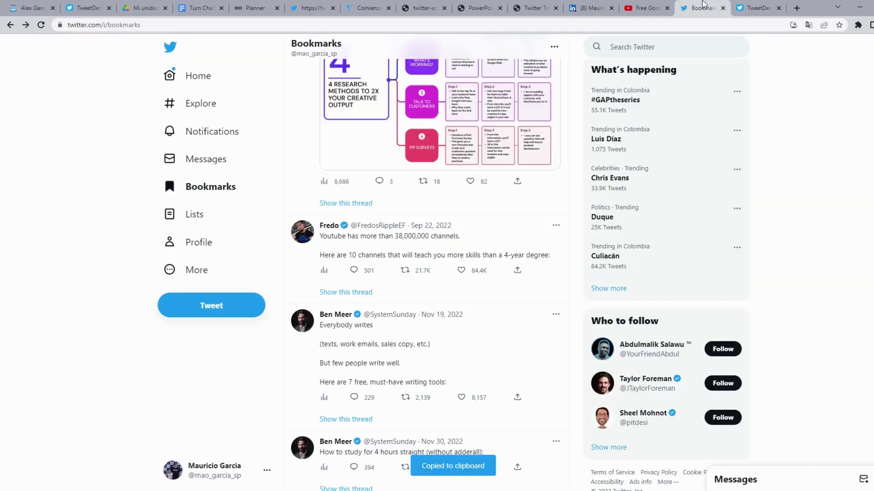
scroll(430, 147, up, 5)
scroll(430, 146, up, 9)
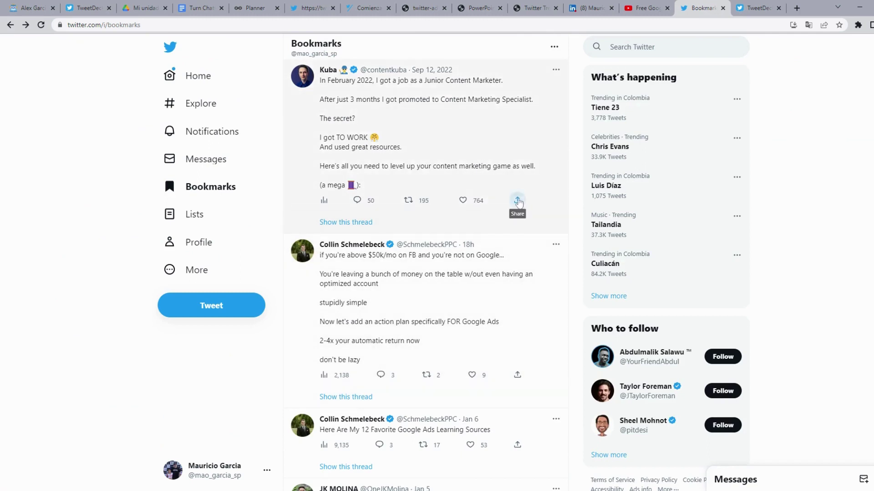
click(519, 203)
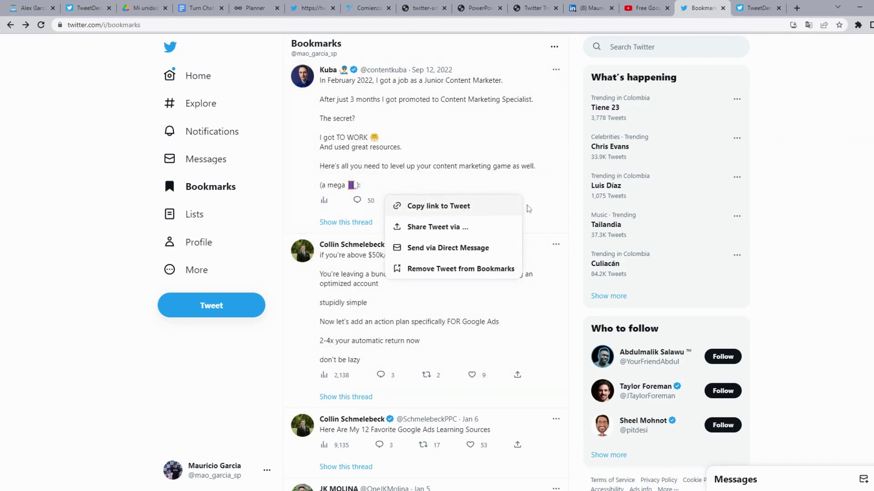
click(451, 206)
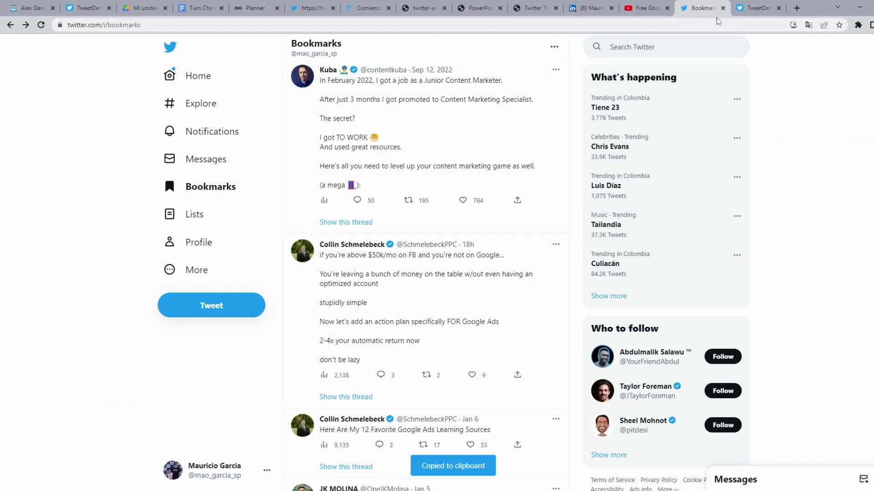
click(756, 8)
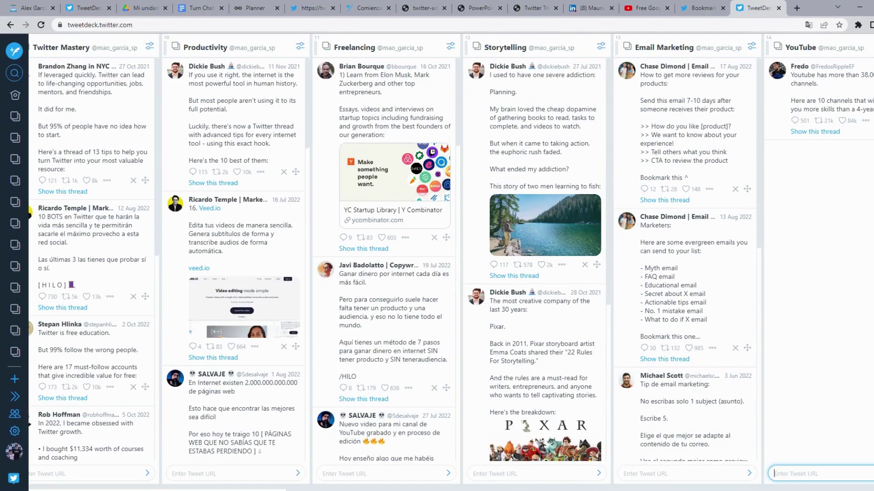
drag(763, 488, 287, 489)
Step: Paste the link into Content Creation to add the Content Marketing Specialist tweet
click(300, 471)
key(ctrl+v)
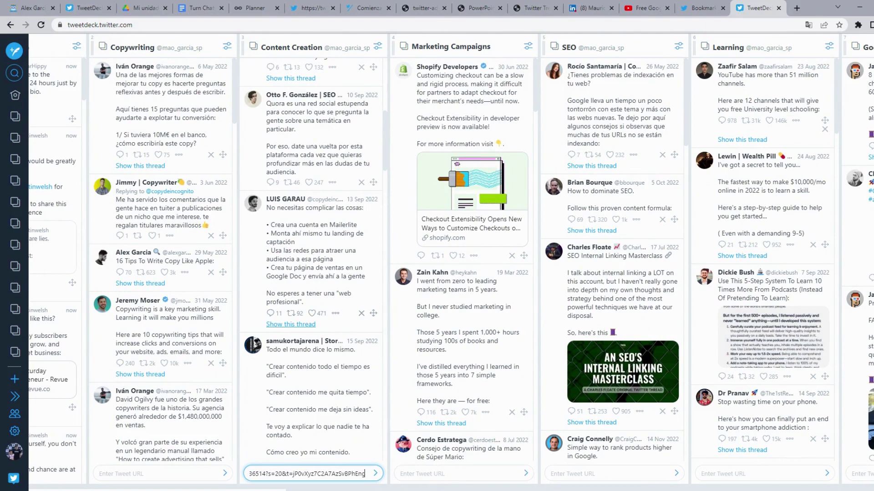
key(Return)
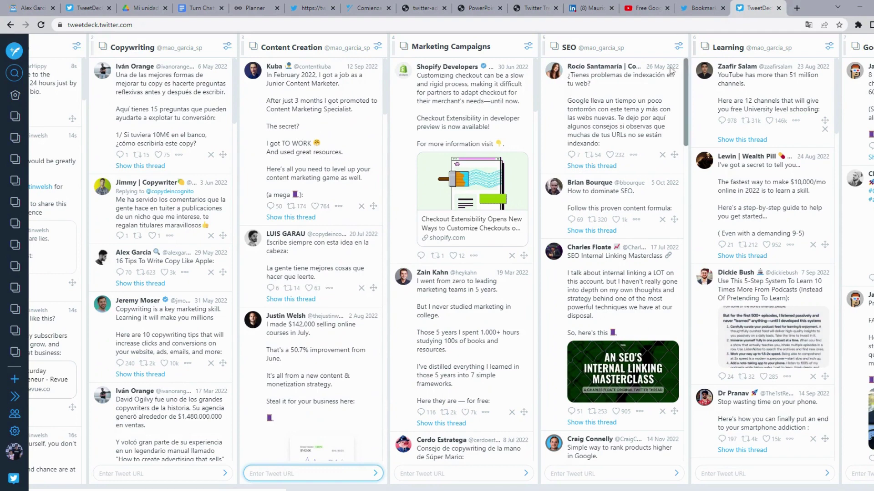
Step: Copy the link to the bookmarked Google Ads tweet from Twitter Bookmarks
click(703, 7)
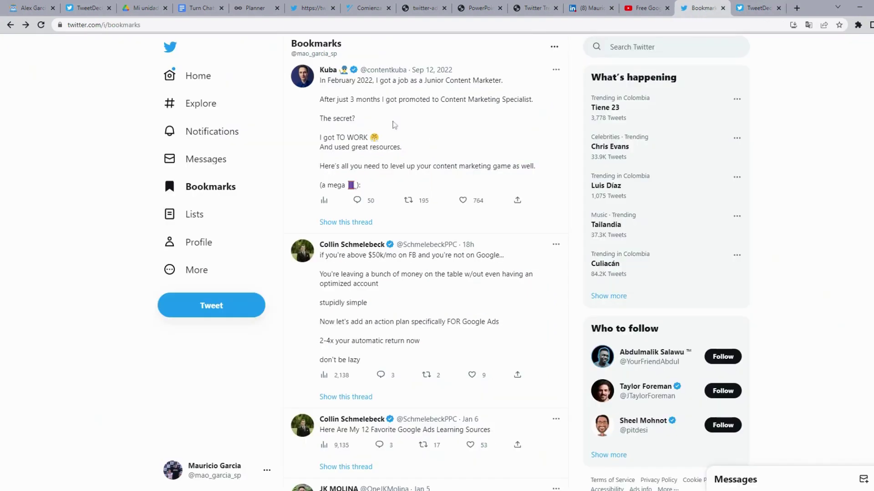
scroll(509, 254, down, 1)
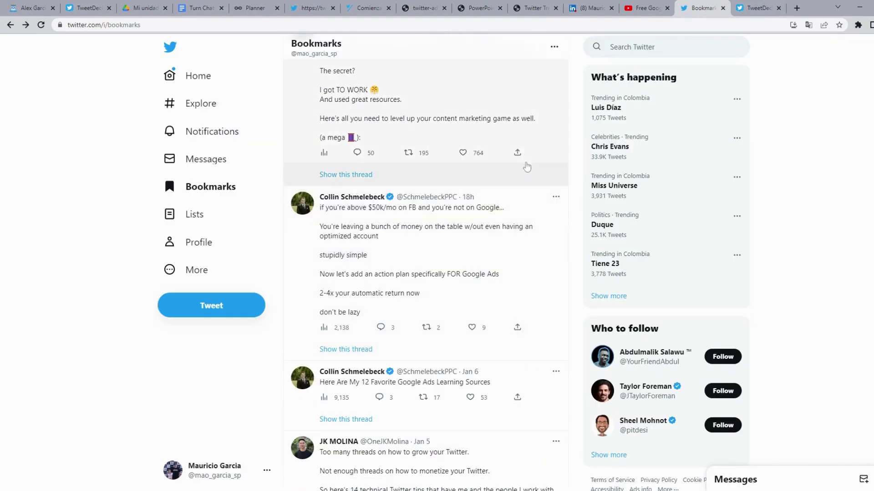
click(517, 328)
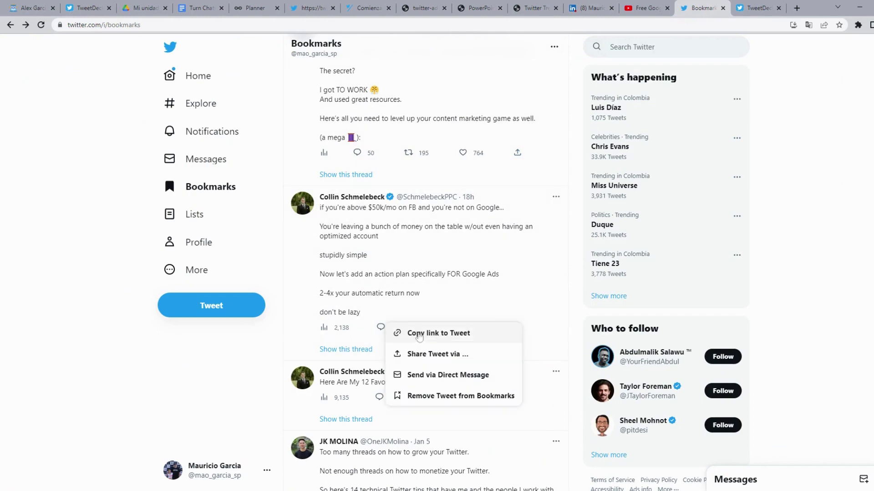
click(447, 333)
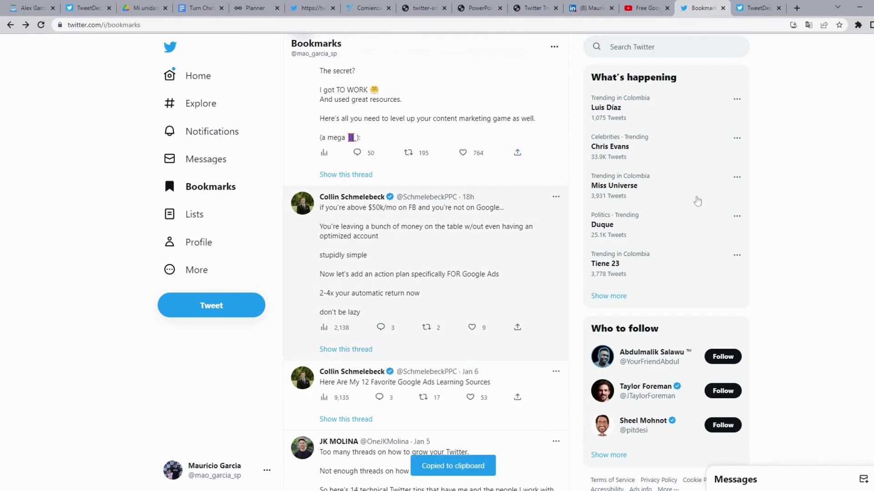
click(759, 8)
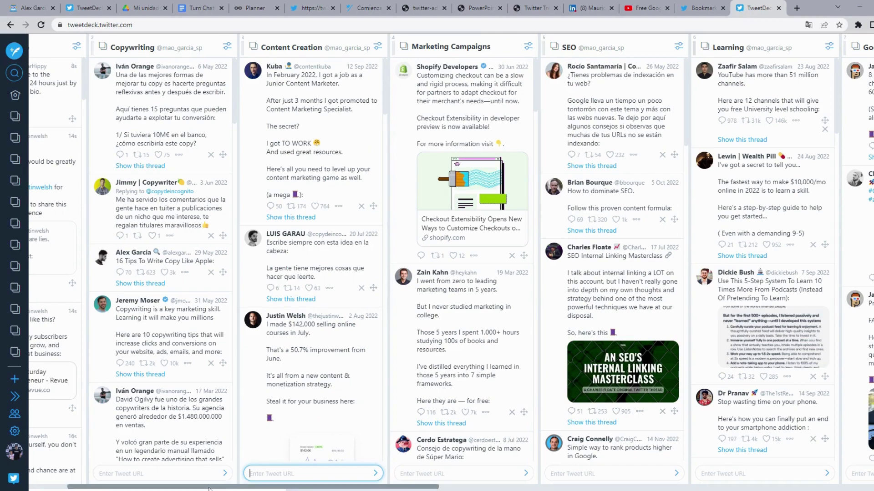
Step: Paste the link into the Google Ads column to add the $50k/mo Facebook spenders tweet
drag(210, 488, 312, 488)
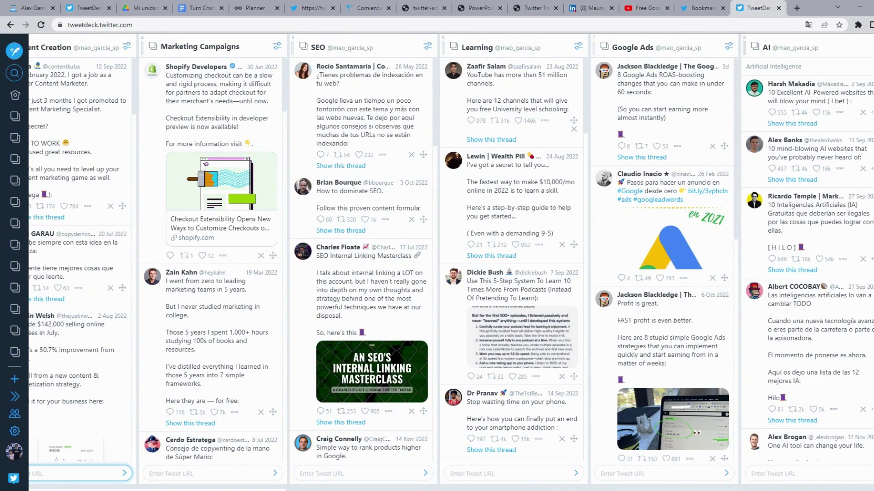
click(300, 474)
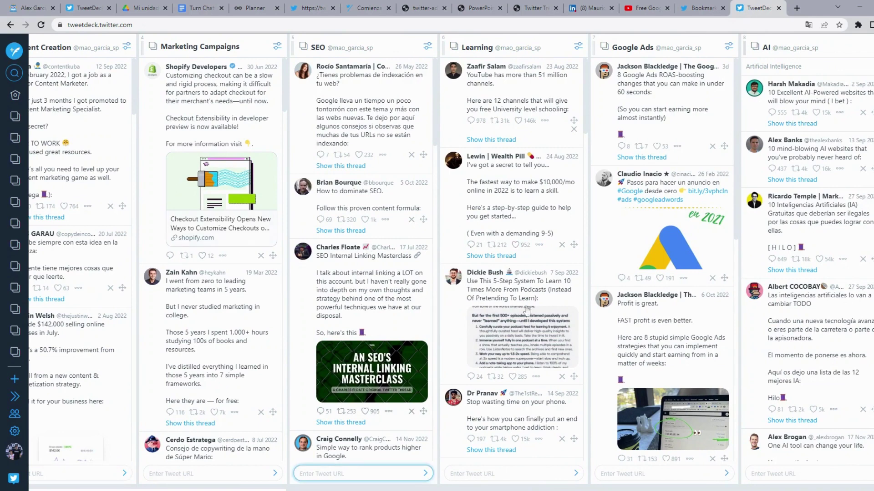
click(664, 474)
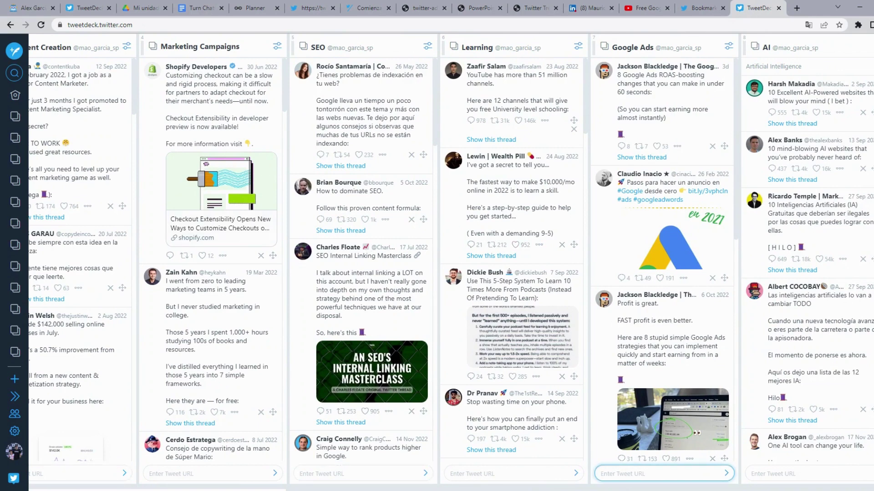
key(ctrl+v)
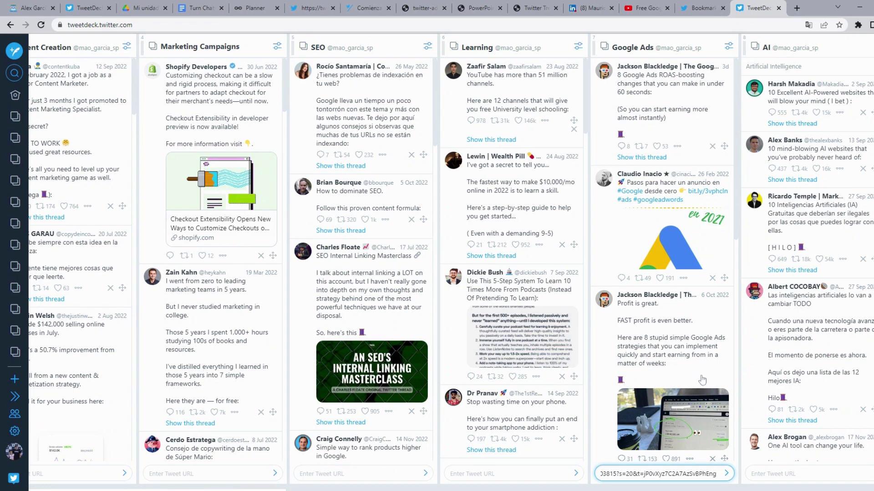
key(Return)
scroll(728, 233, right, 6)
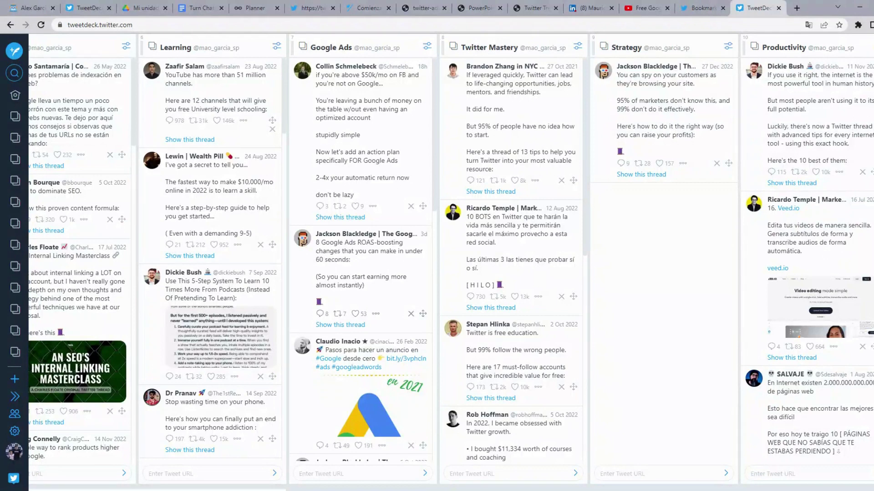
Step: Remove the Strategy column using its column settings
click(730, 47)
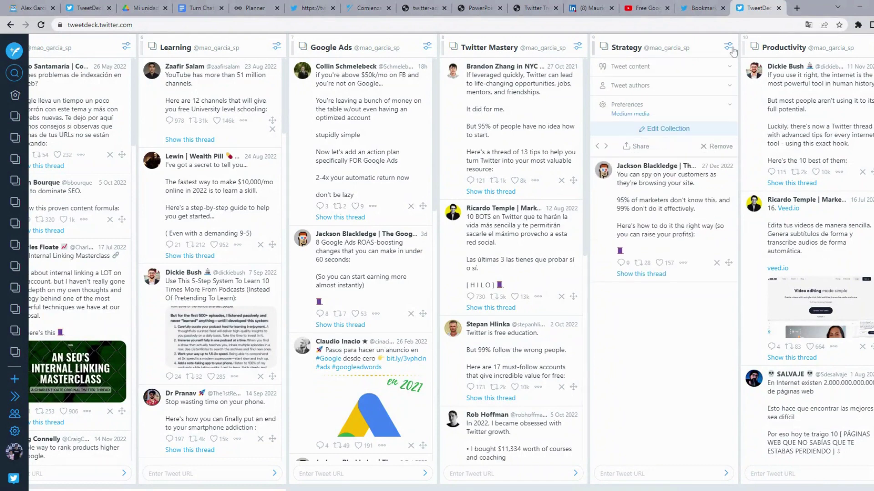
click(718, 147)
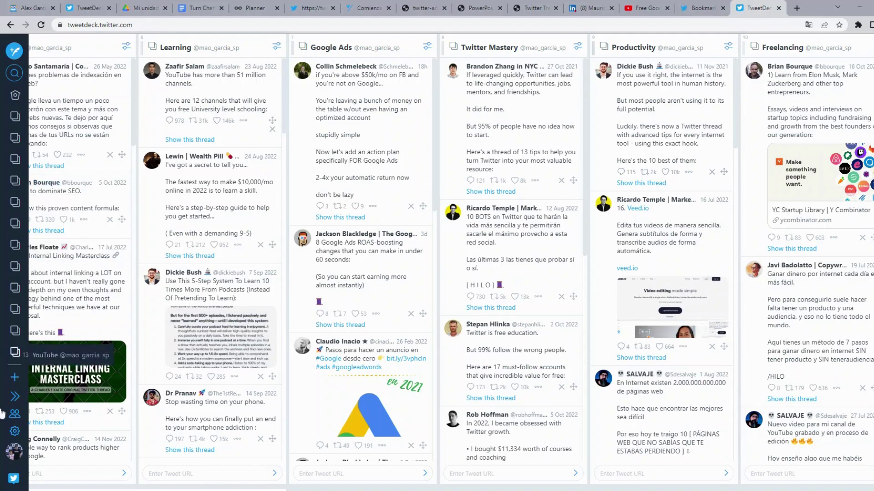
Step: Re-add the existing Strategy collection as a column, placed last after YouTube
click(16, 383)
click(425, 242)
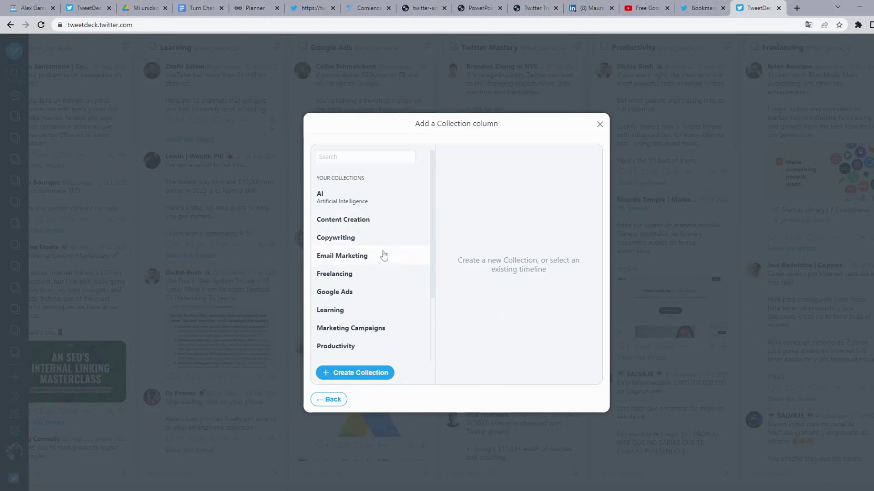
scroll(383, 256, down, 2)
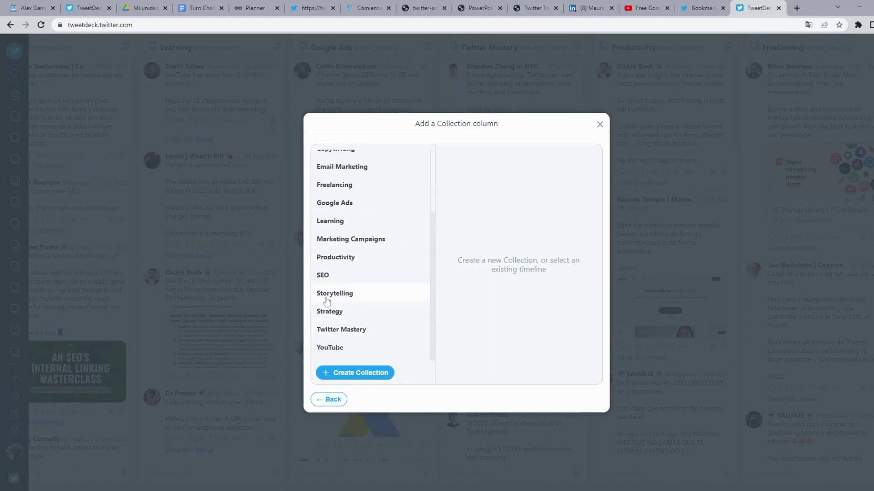
click(358, 314)
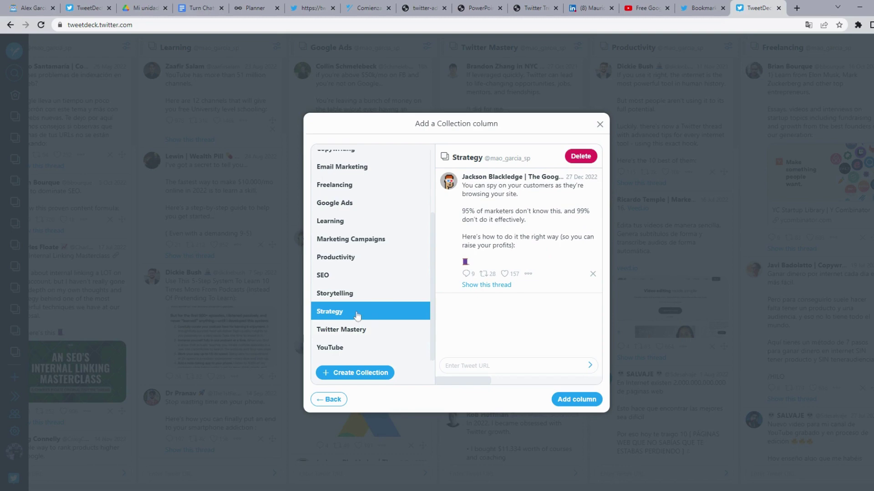
click(577, 400)
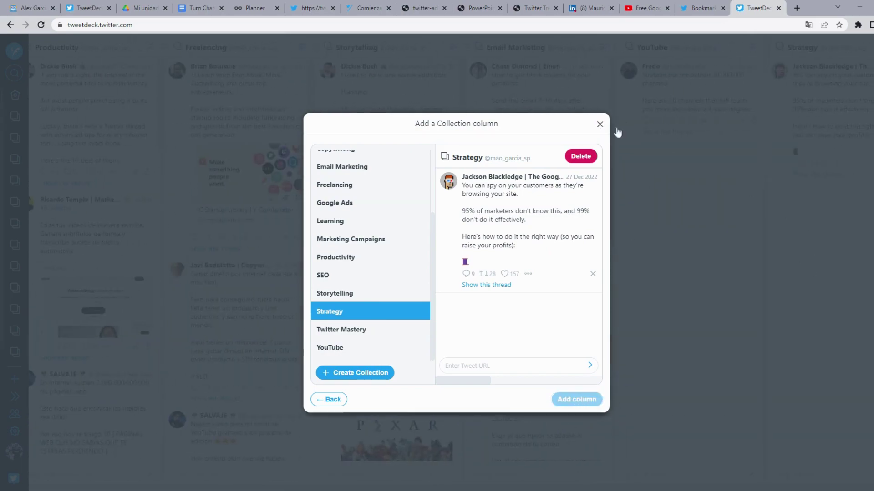
click(600, 124)
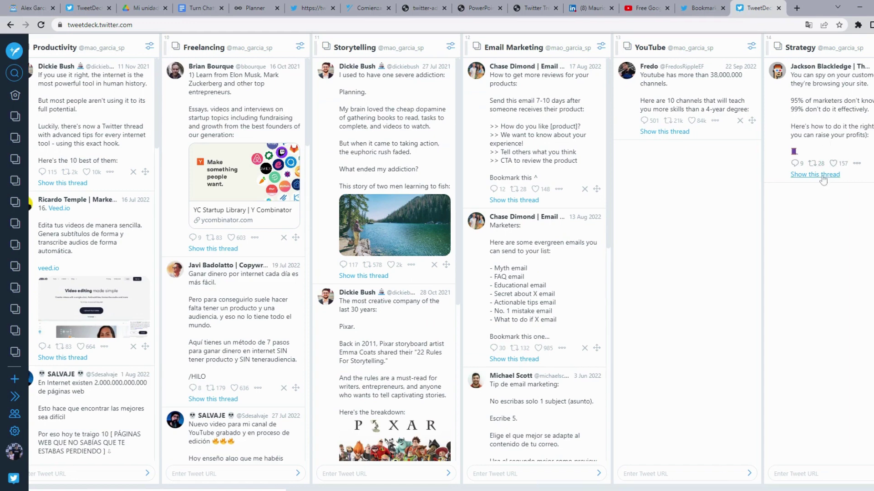
Step: Delete the Content Marketing Specialist promotion tweet from the Content Creation collection
scroll(434, 170, left, 10)
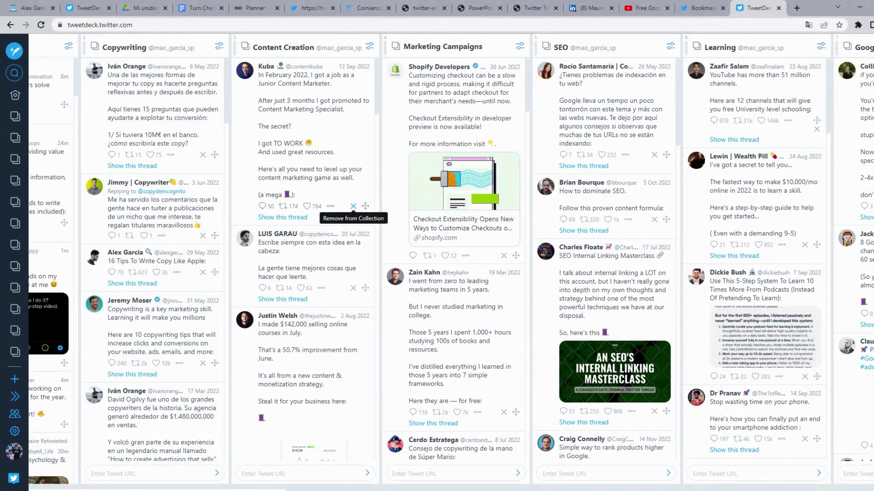
click(353, 207)
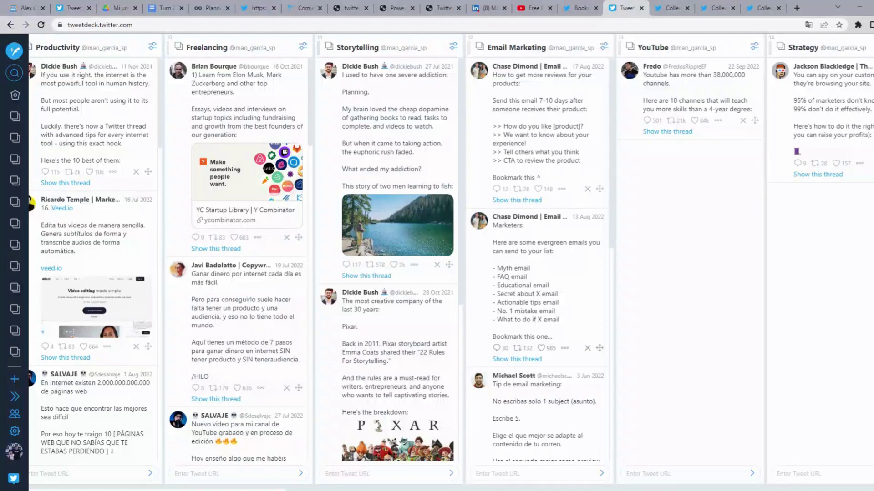
Step: View the Email Marketing collection on twitter.com, browse its saved tips, and select the page URL
click(604, 49)
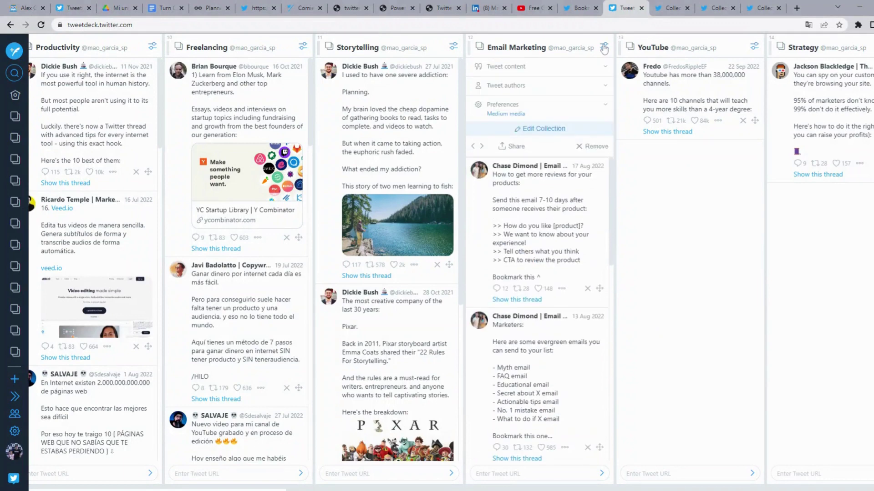
click(516, 148)
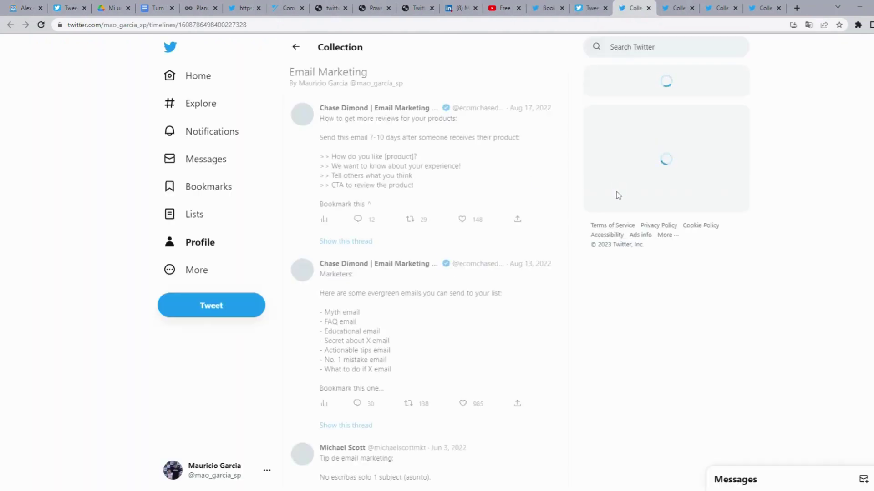
scroll(496, 176, down, 7)
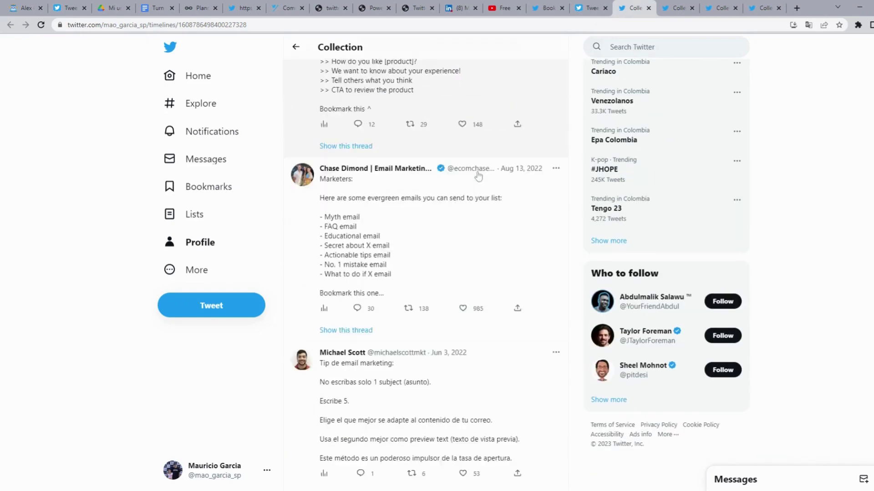
scroll(477, 176, down, 1)
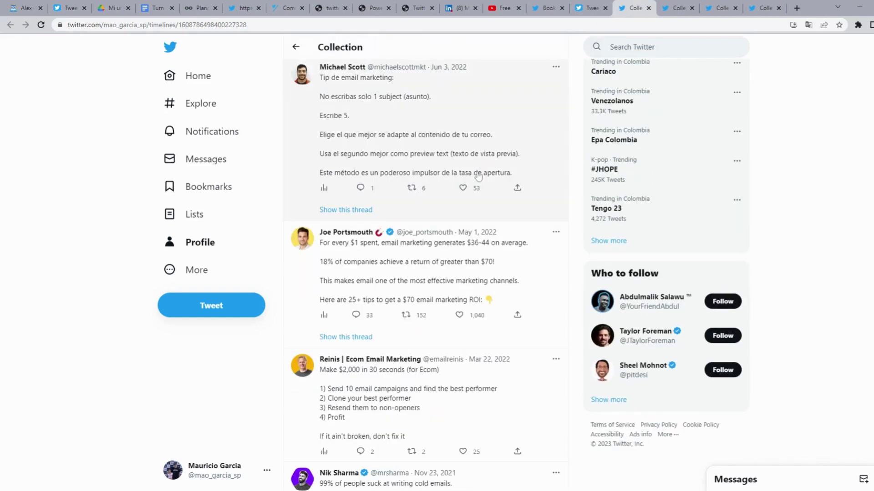
scroll(475, 187, down, 1)
scroll(473, 191, up, 9)
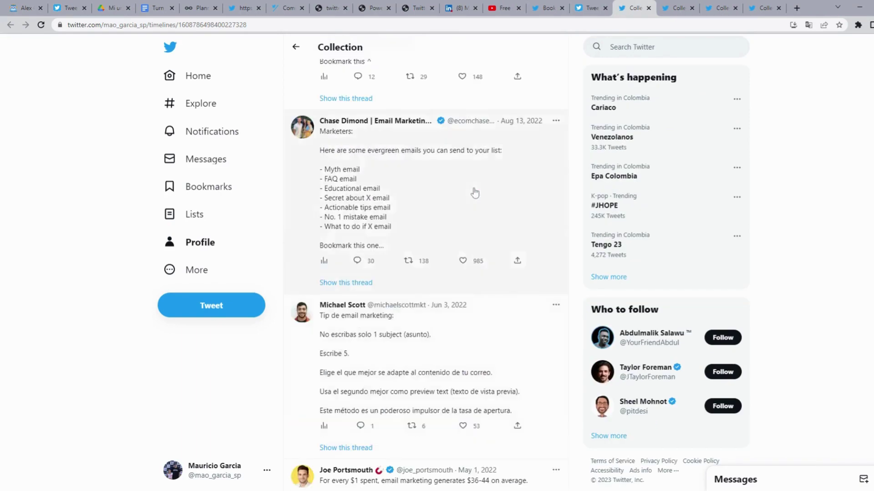
click(218, 25)
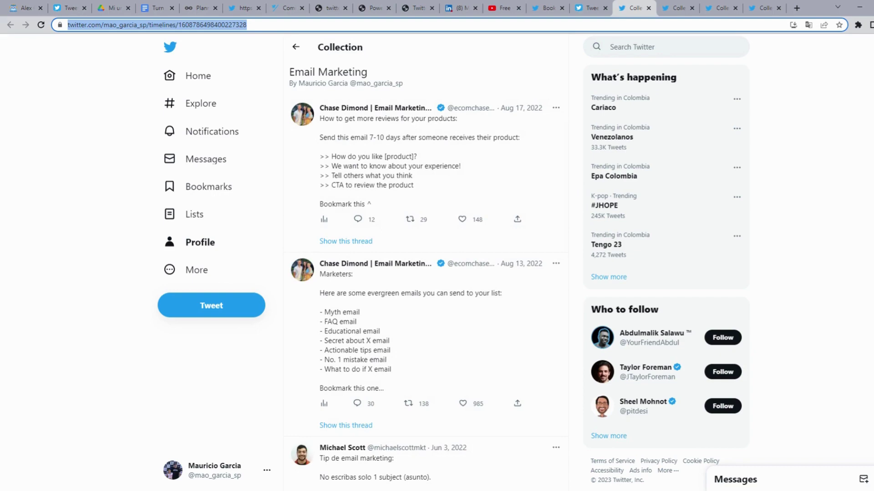
Step: Back in TweetDeck, copy the Storytelling severe-addiction tweet into the YouTube column below the YouTube channels tweet
click(588, 7)
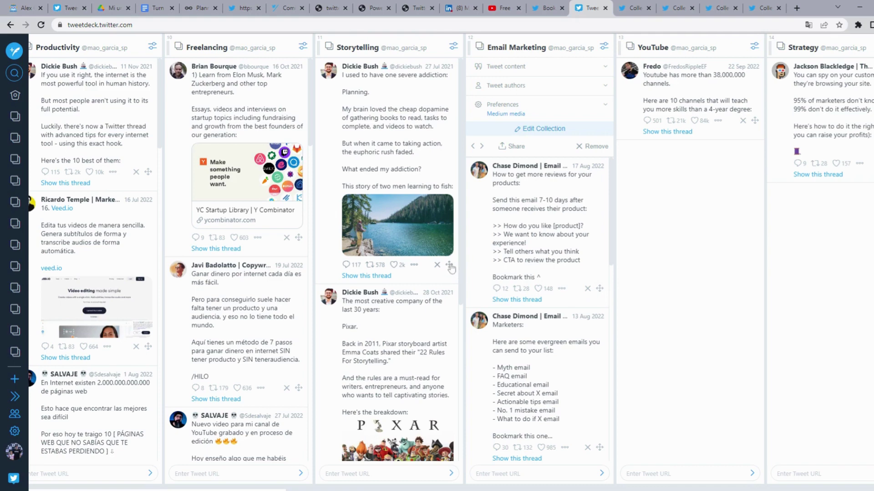
drag(451, 269, 687, 152)
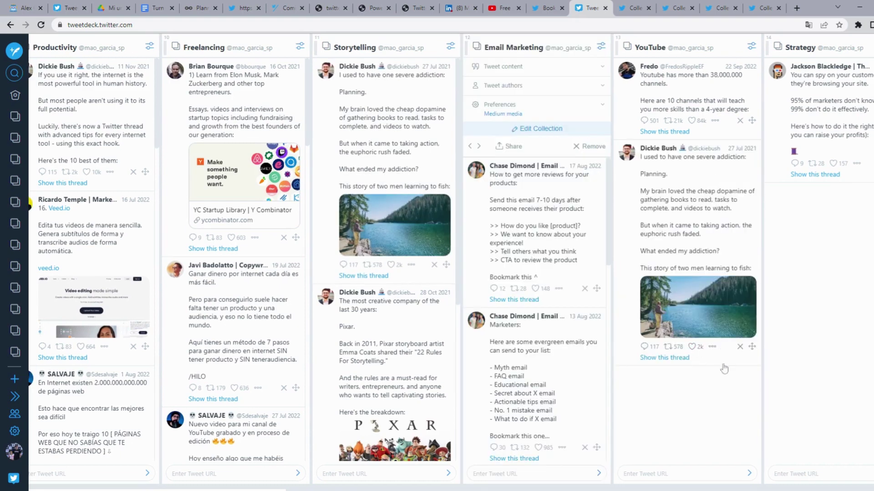